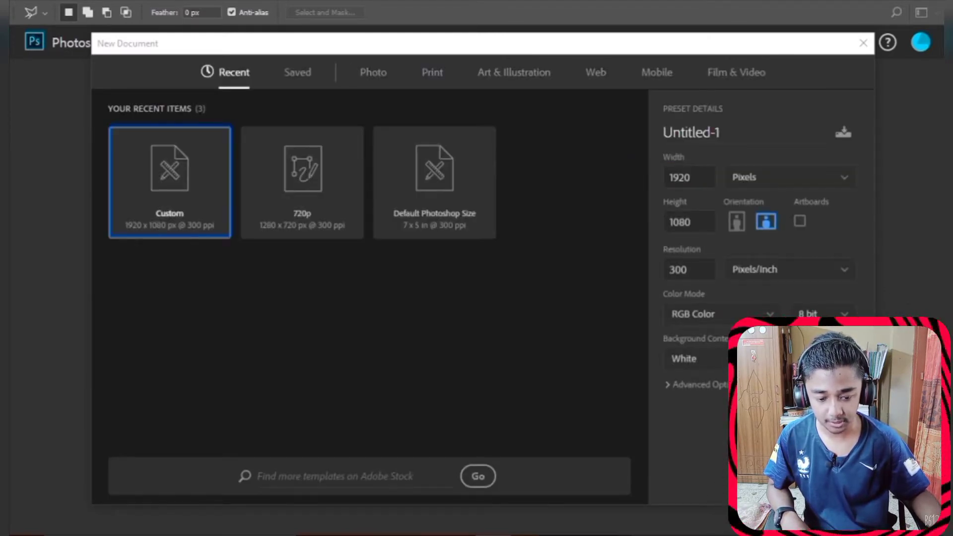
Create a 1920 x 1080 px document at 300 pixels/inch with a black background, and activate the Move tool
left_click(794, 359)
left_click(760, 409)
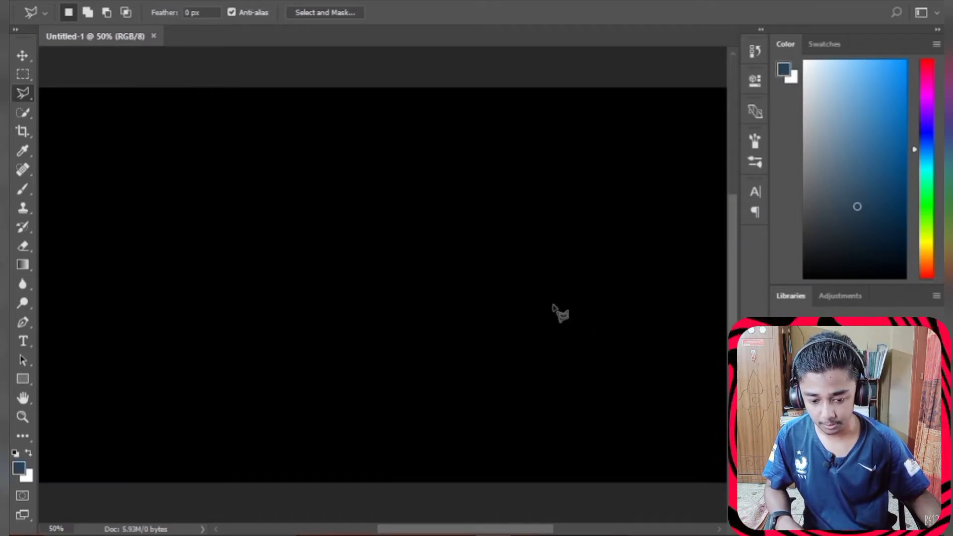
left_click(26, 57)
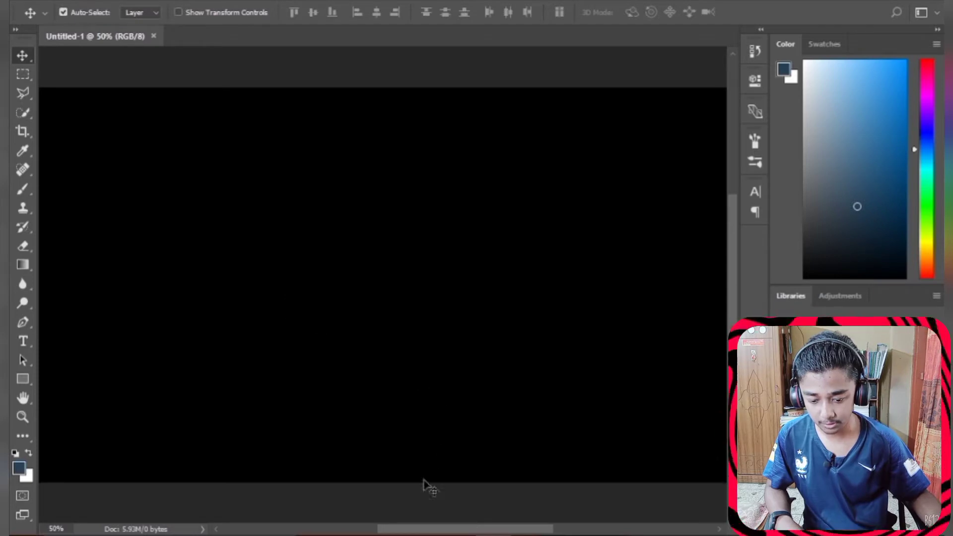
Place the R0a24ea87233a348b7cdb47fbca36795b image from File Explorer's Camera imports folder as the canvas background
mouse_move(388, 527)
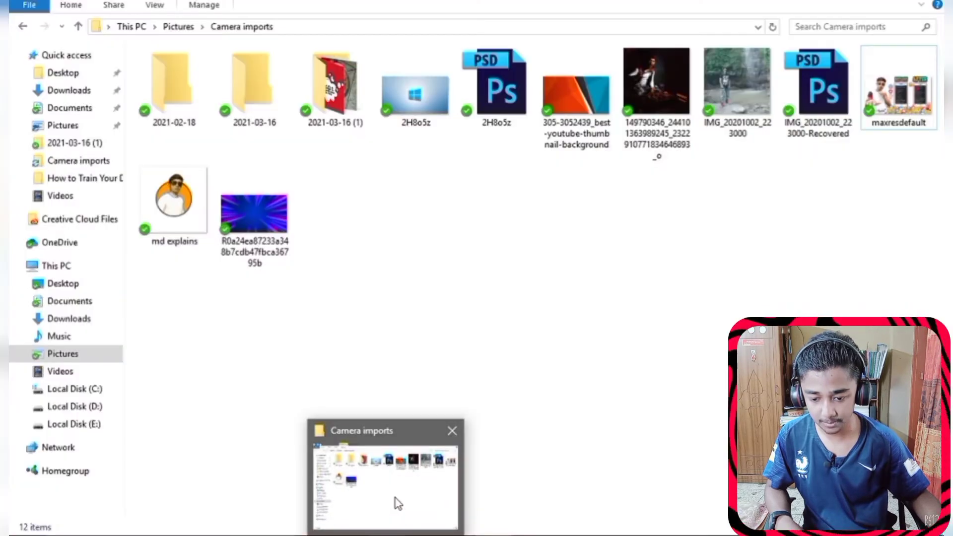
left_click(392, 499)
left_click_drag(266, 227, 402, 343)
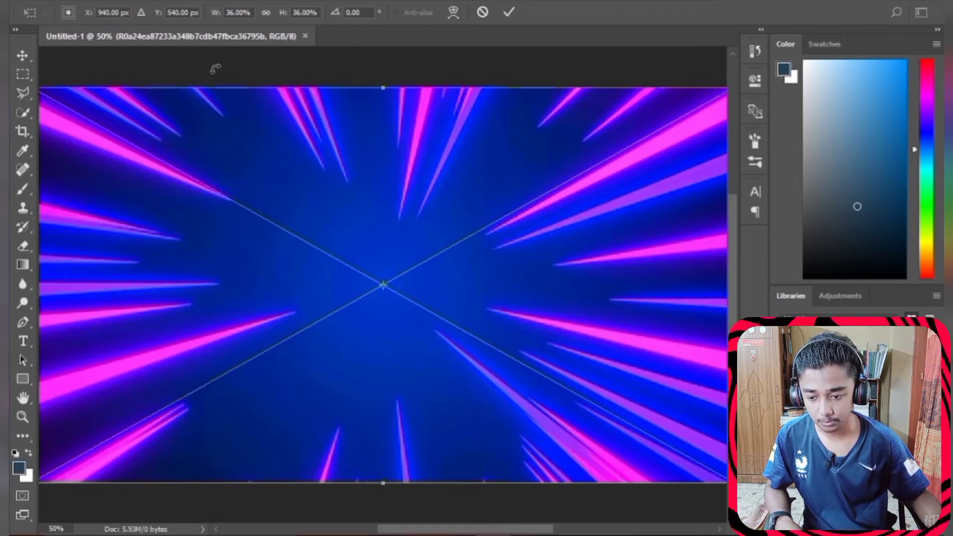
left_click(25, 56)
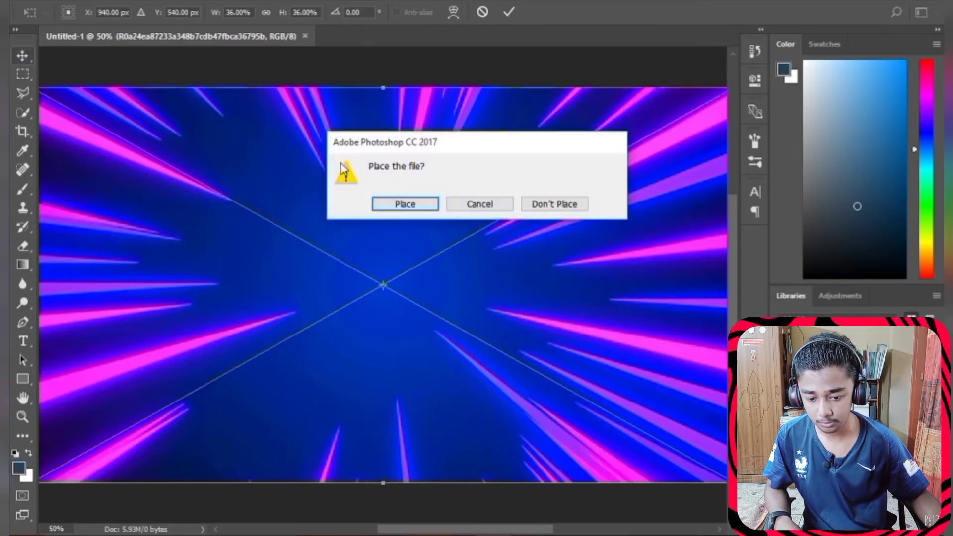
left_click(399, 210)
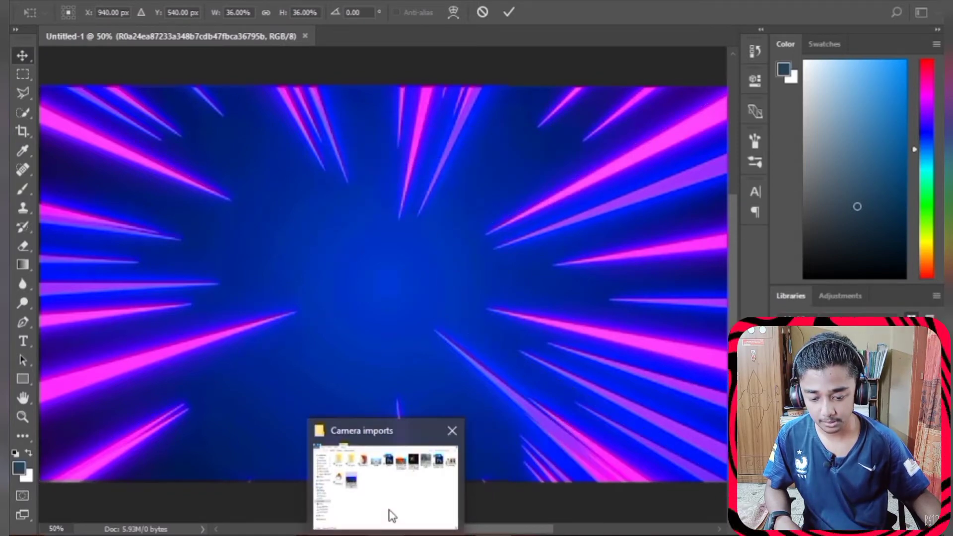
Open the maxresdefault image from File Explorer's Camera imports folder as a separate document
left_click(392, 510)
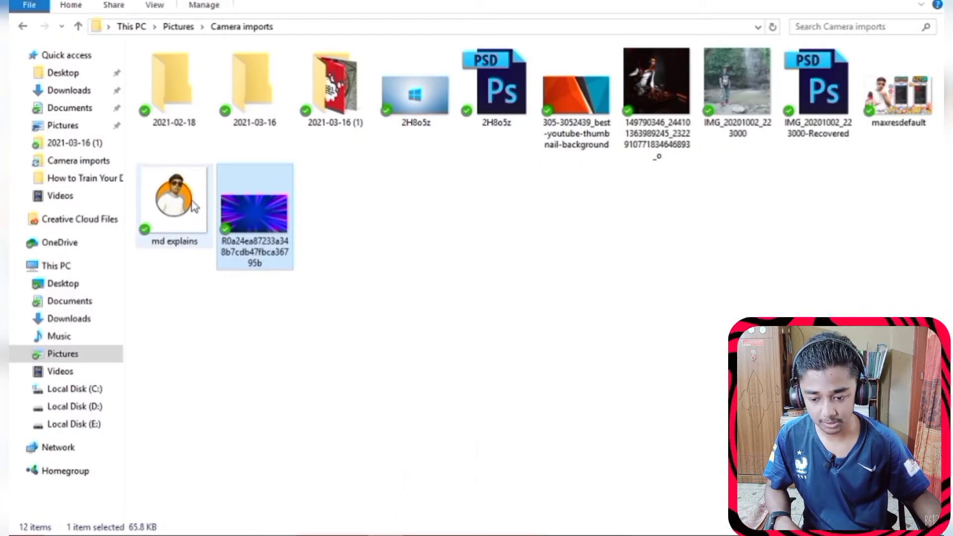
left_click_drag(880, 104, 484, 529)
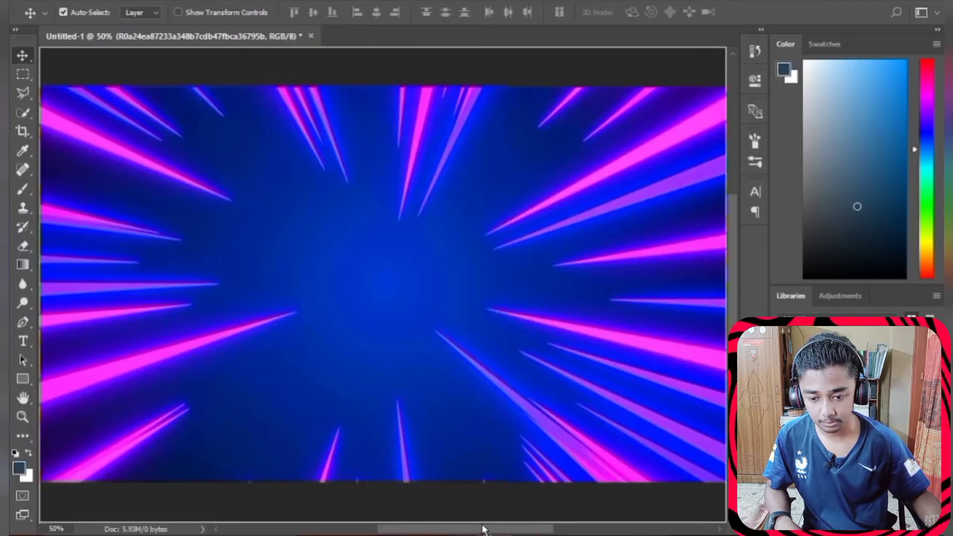
left_click_drag(469, 440, 355, 33)
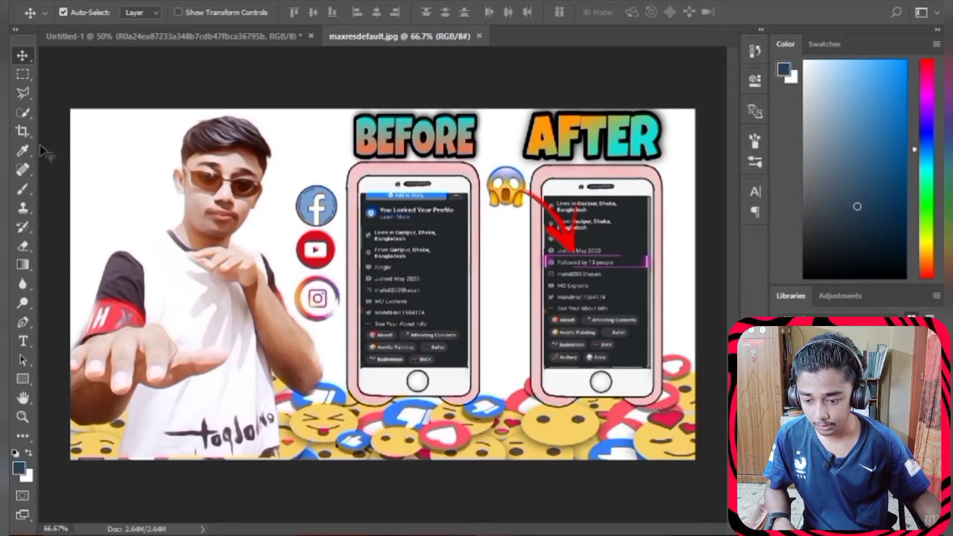
Select the whole man, including head, shirt and both arms, in maxresdefault.jpg with the Quick Selection tool
left_click(29, 111)
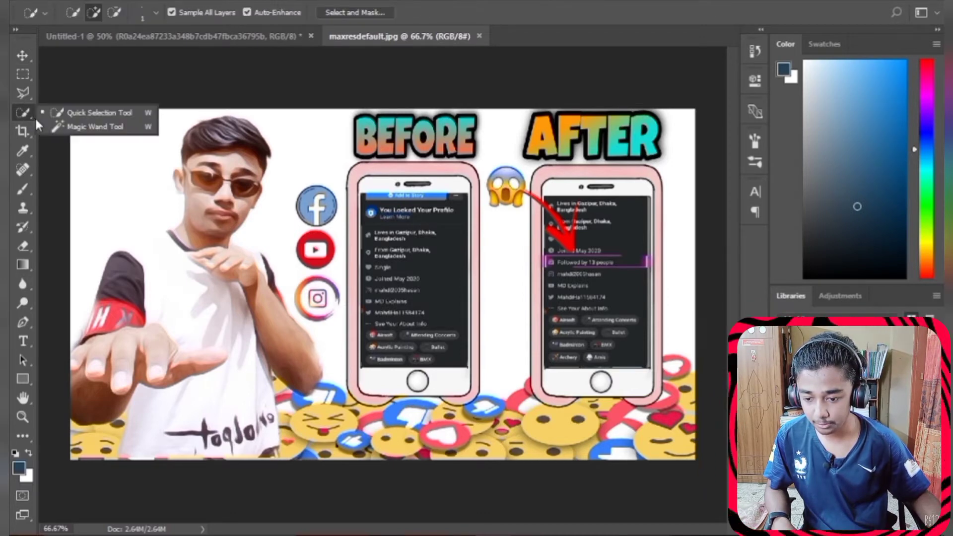
left_click(99, 112)
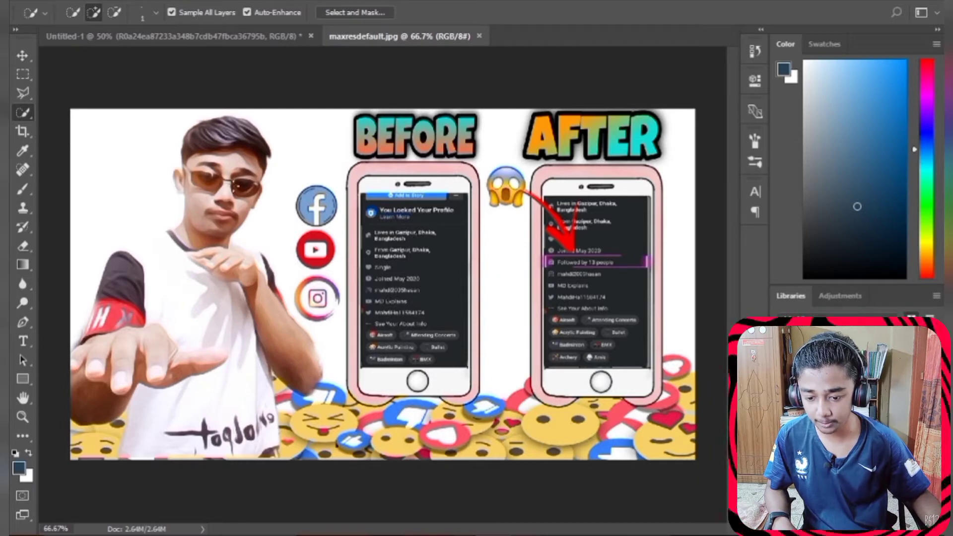
scroll(209, 213, "up", 1)
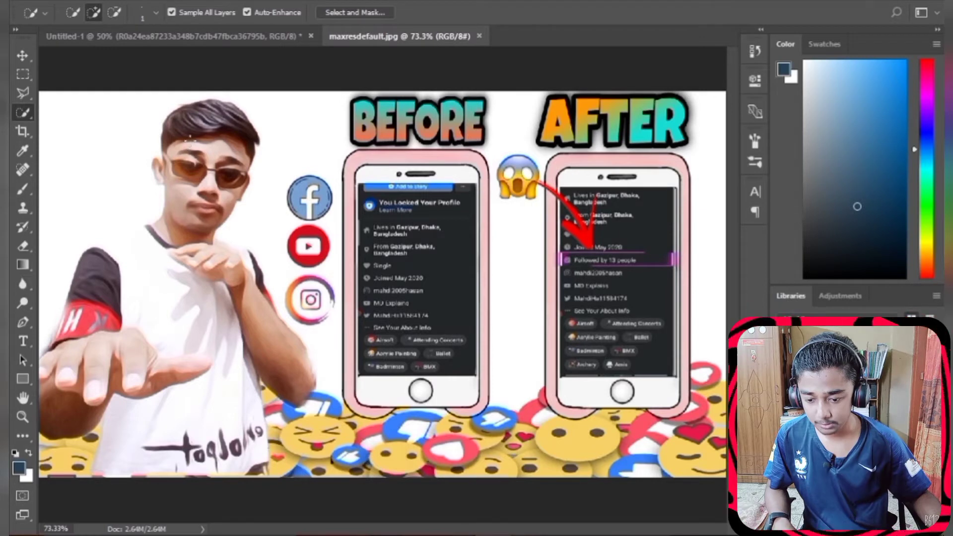
left_click_drag(204, 196, 187, 188)
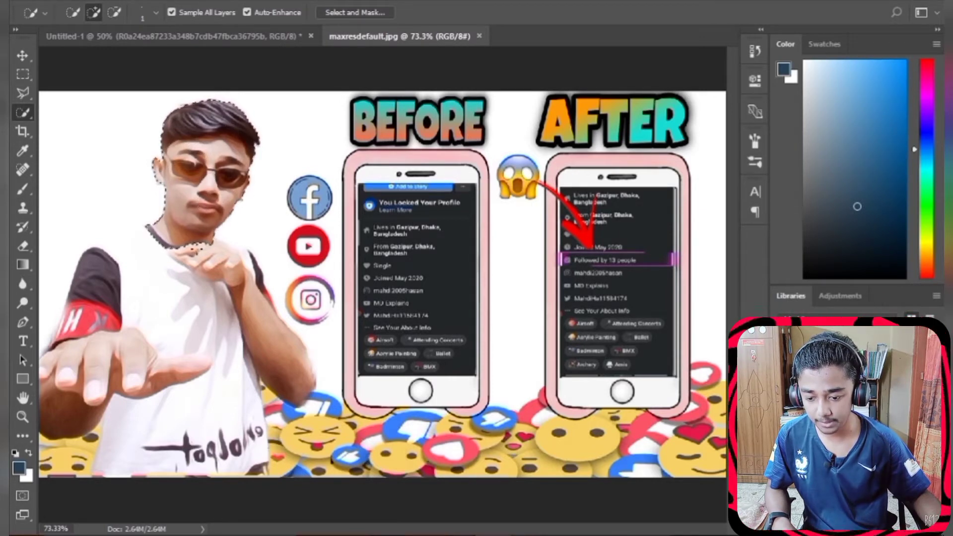
scroll(220, 196, "up", 3)
scroll(220, 196, "down", 4)
mouse_move(197, 268)
left_mouse_down()
mouse_move(198, 340)
mouse_move(154, 278)
mouse_move(131, 270)
mouse_move(107, 397)
left_mouse_up()
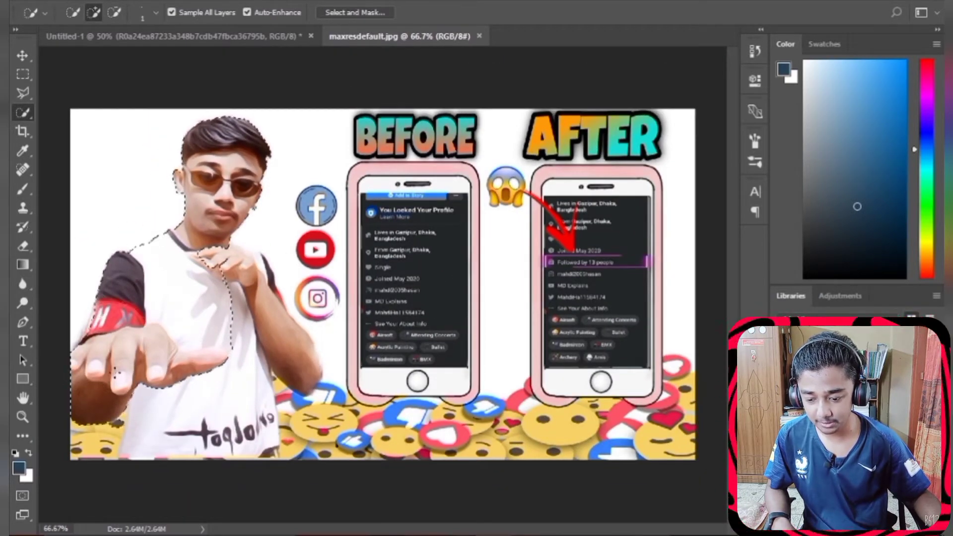
left_click_drag(219, 259, 249, 290)
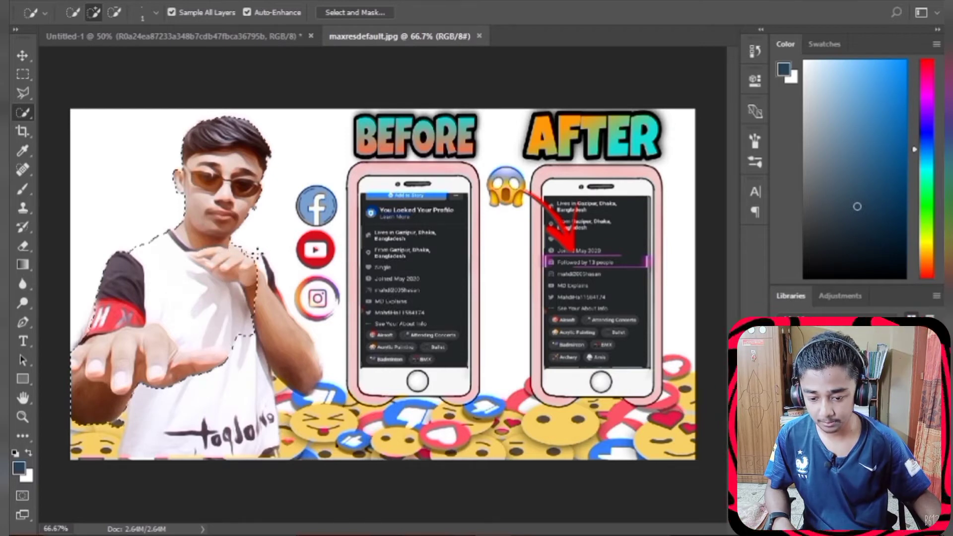
mouse_move(306, 366)
left_mouse_down()
mouse_move(276, 357)
mouse_move(261, 324)
left_mouse_up()
left_click_drag(234, 365, 252, 360)
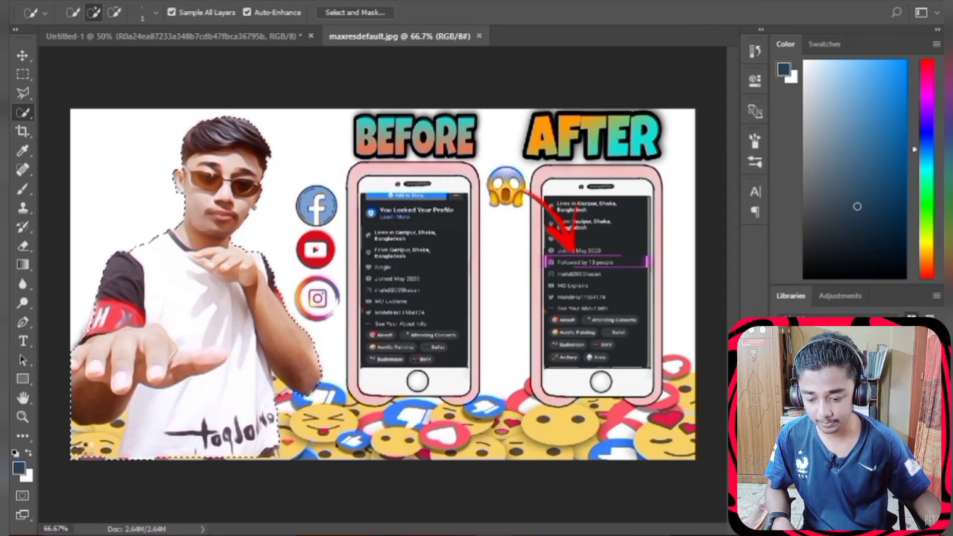
Refine the selection around the man's lower shirt and arm, subtracting the emoji background and adding back missing parts
left_click(115, 12)
left_click_drag(105, 439, 77, 451)
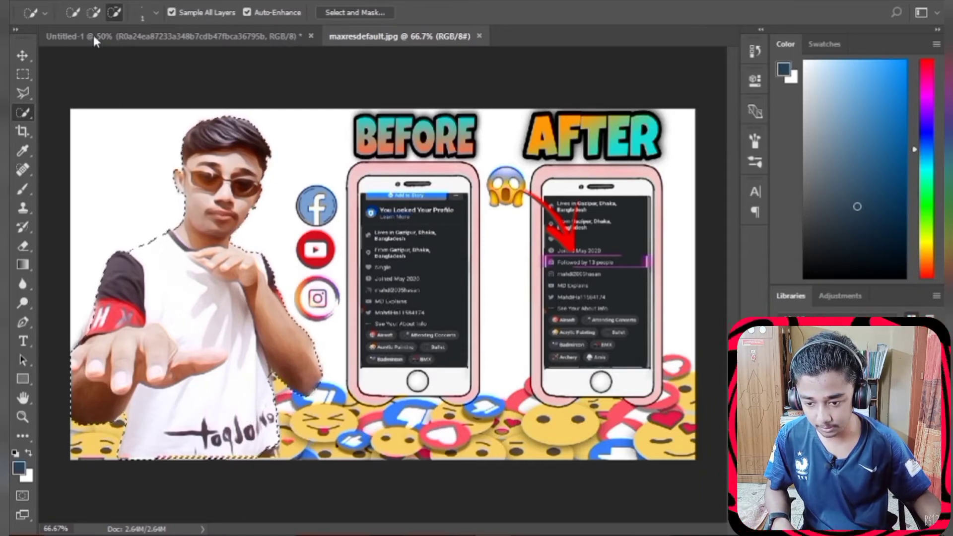
left_click(94, 13)
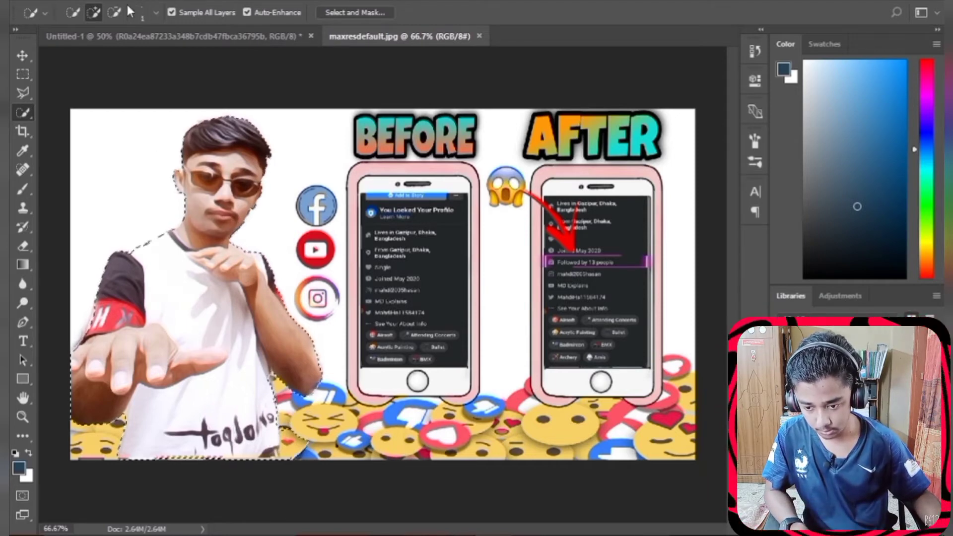
left_click(115, 14)
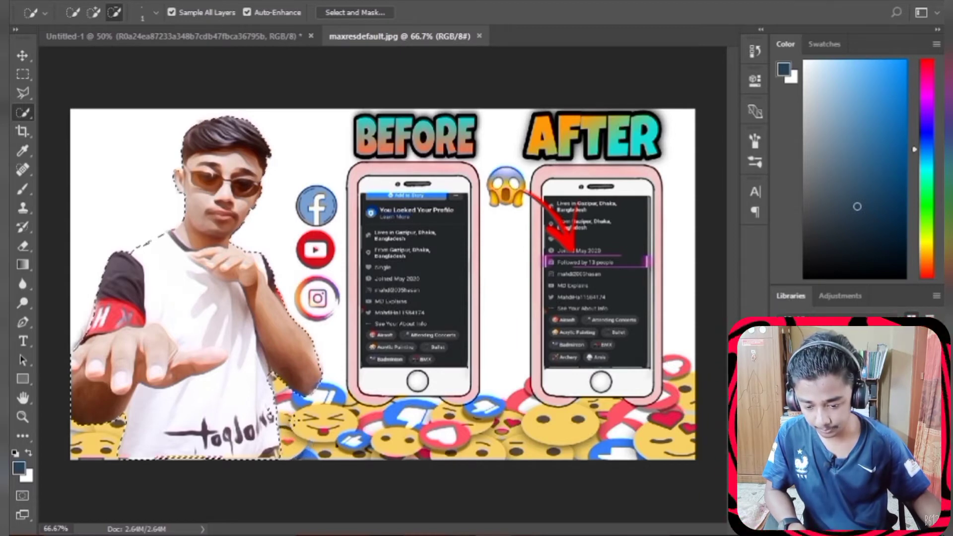
left_click(94, 13)
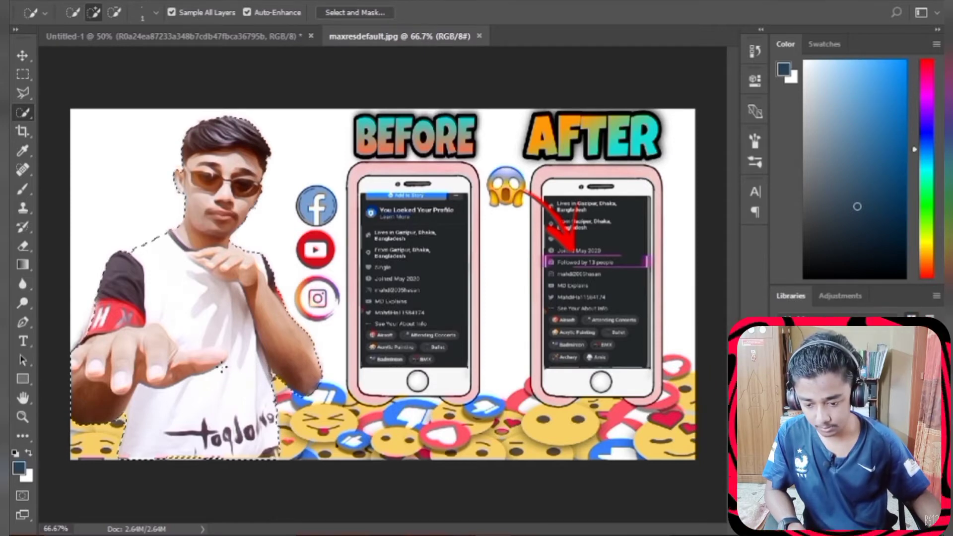
Refine the man's selection in Select and Mask with a 1 px edge radius and output it as a new layer
right_click(209, 290)
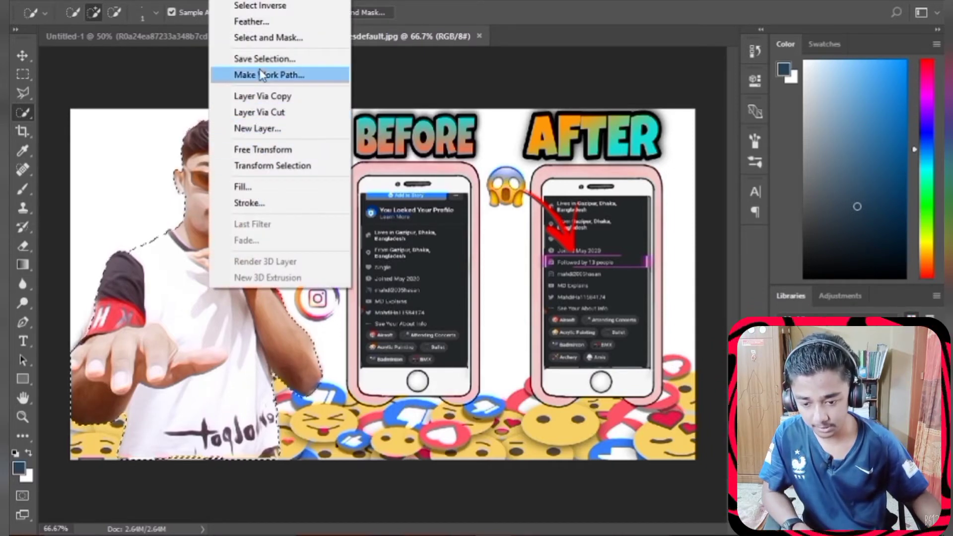
left_click(278, 40)
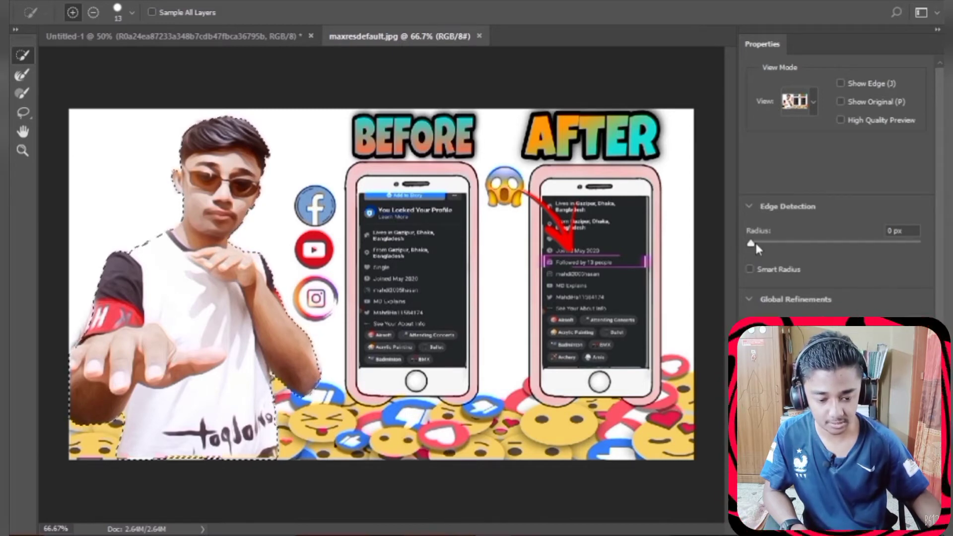
left_click_drag(755, 243, 760, 243)
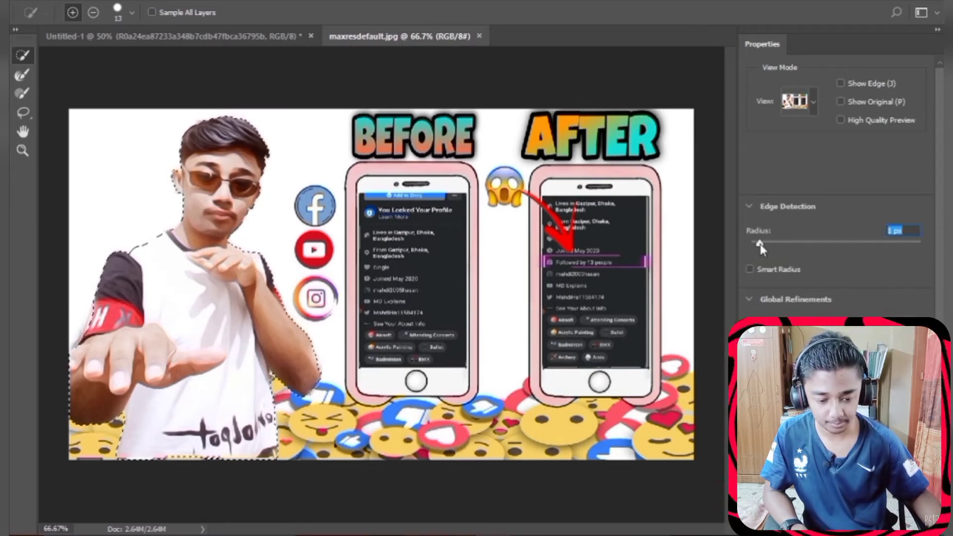
key("Return")
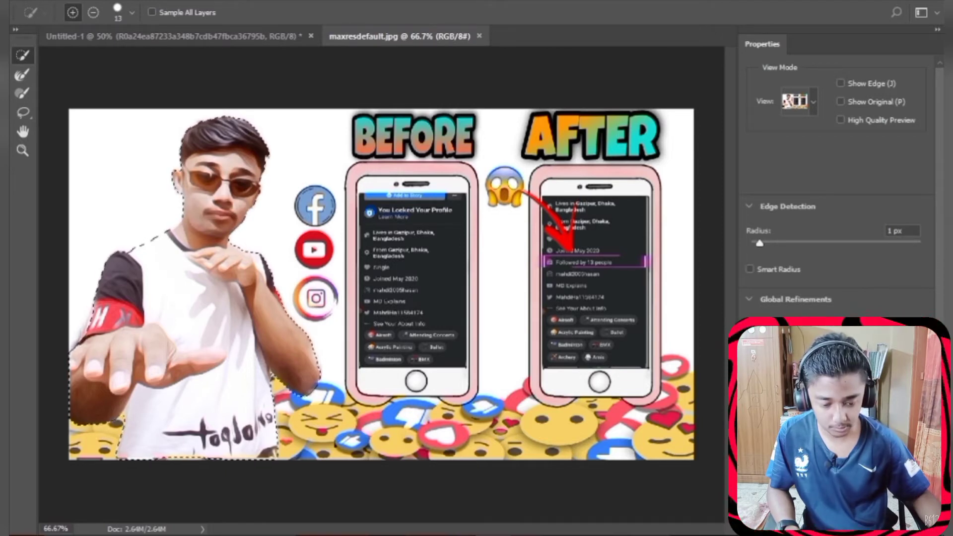
scroll(839, 198, "down", 3)
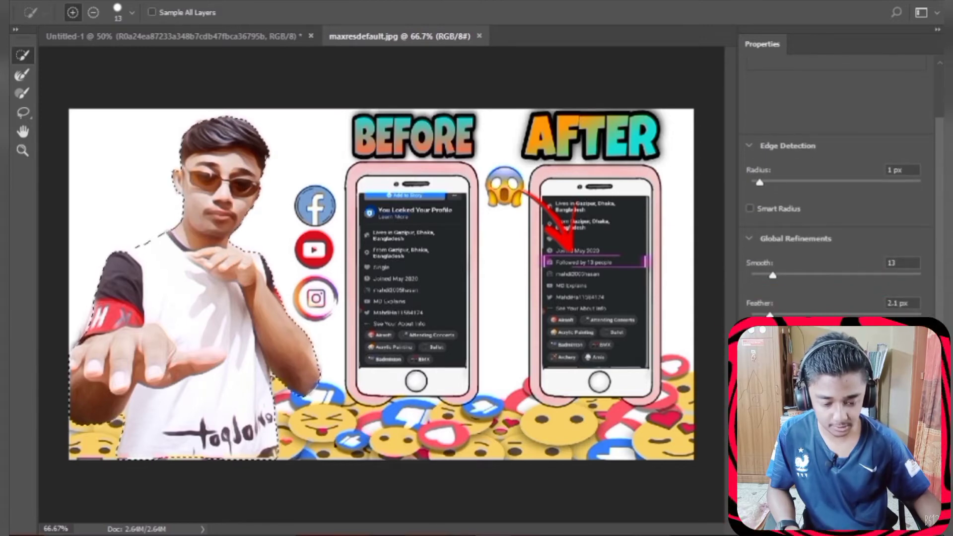
scroll(839, 198, "down", 1)
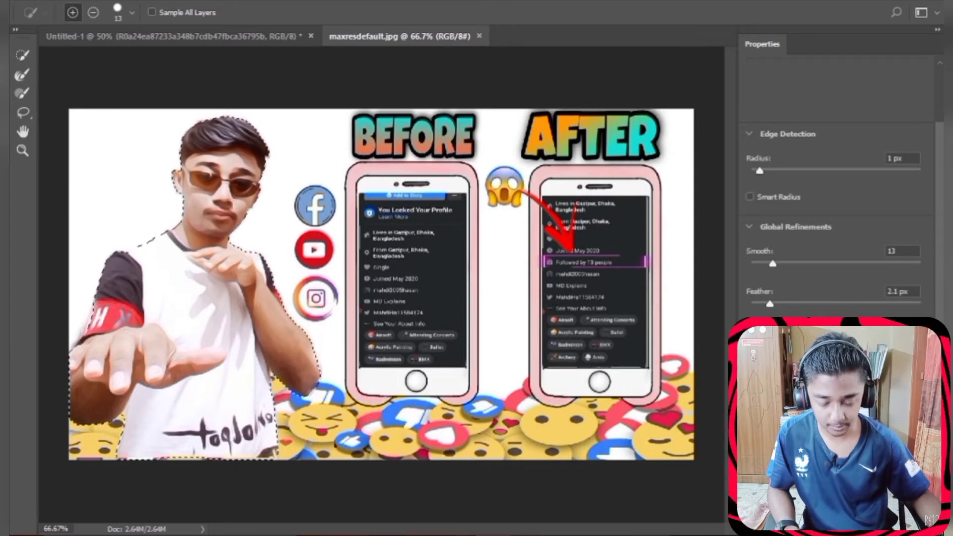
key("Return")
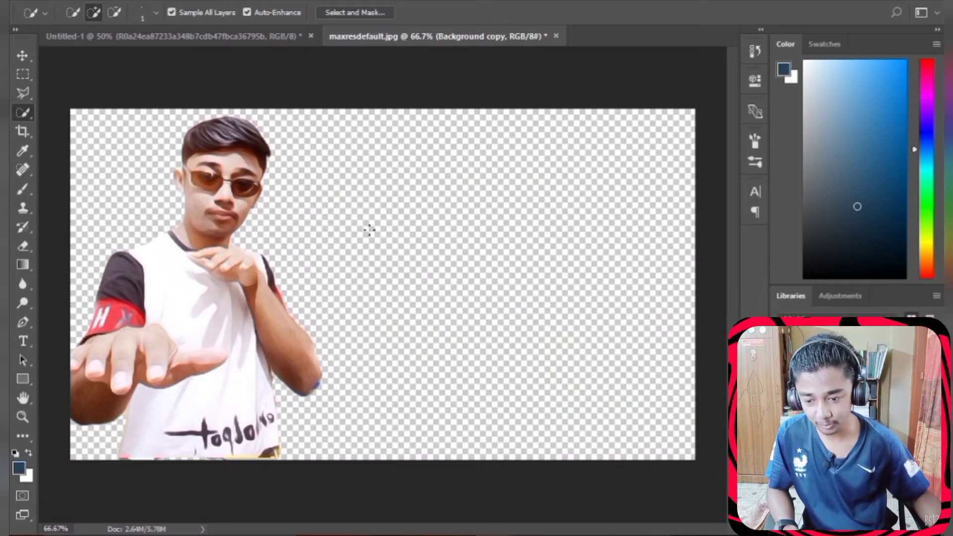
Move the man cutout into the Untitled-1 document, then enlarge and reposition him near the canvas centre with Free Transform
key("v")
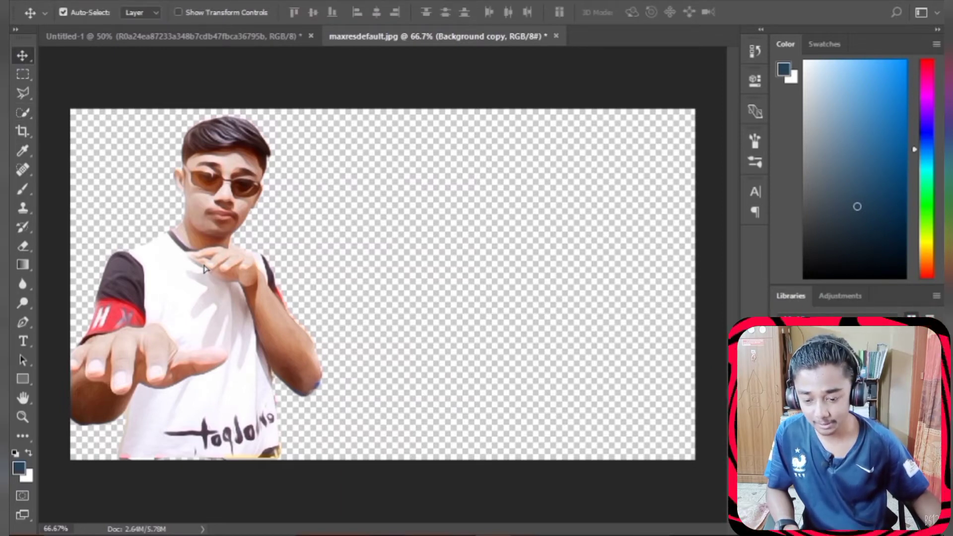
left_click_drag(204, 268, 391, 333)
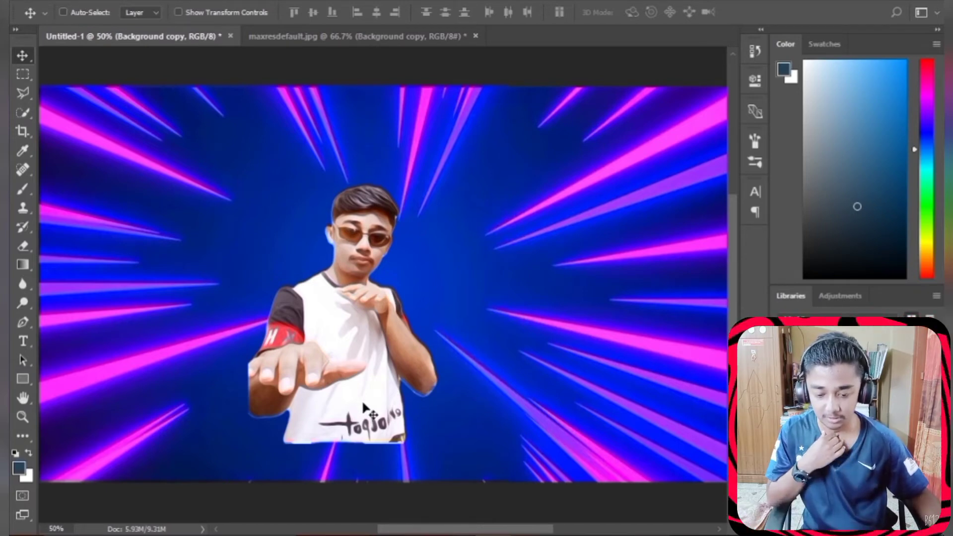
key("ctrl+t")
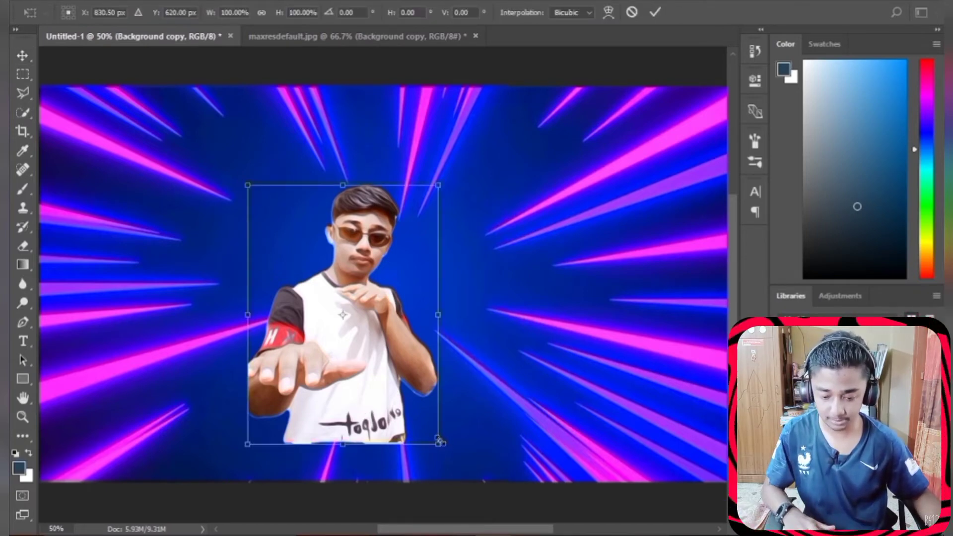
left_click_drag(438, 440, 485, 492)
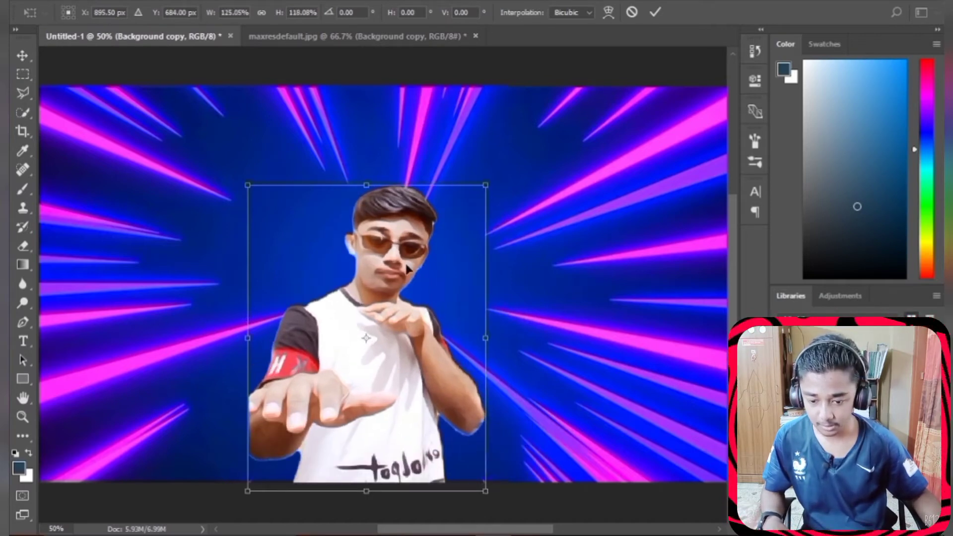
left_click_drag(406, 268, 406, 291)
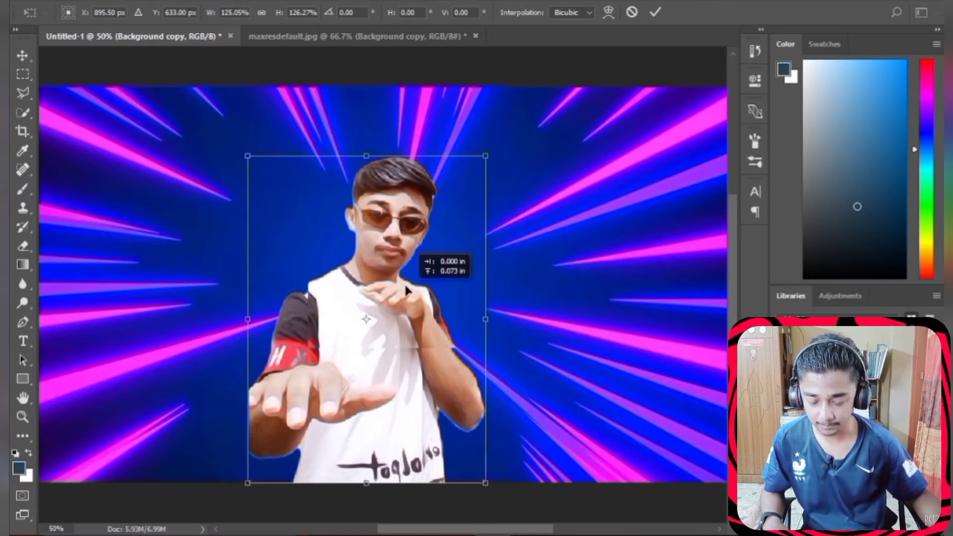
left_click_drag(405, 286, 405, 260)
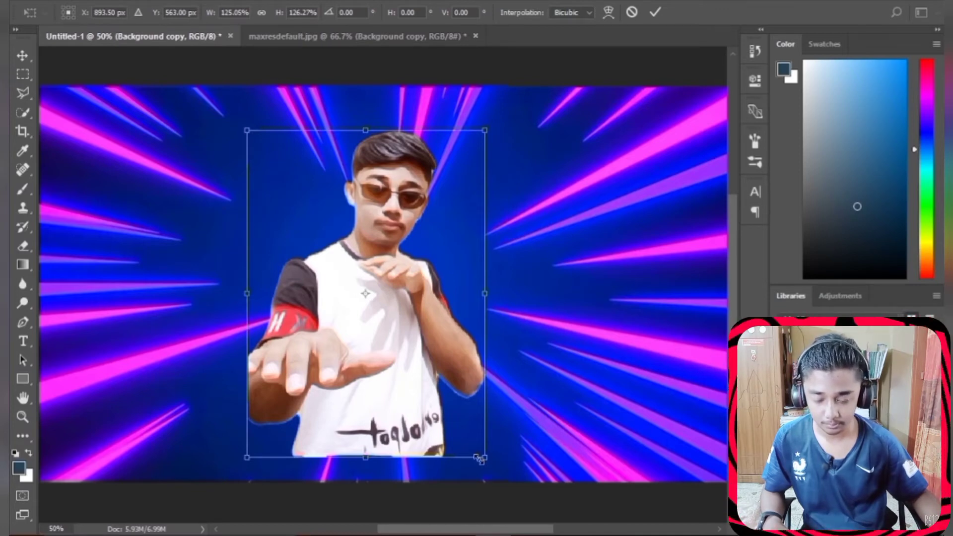
left_click_drag(480, 459, 504, 483)
Select the white background around the circular portrait in md explains.png with the Magic Wand and open Select and Mask
key("v")
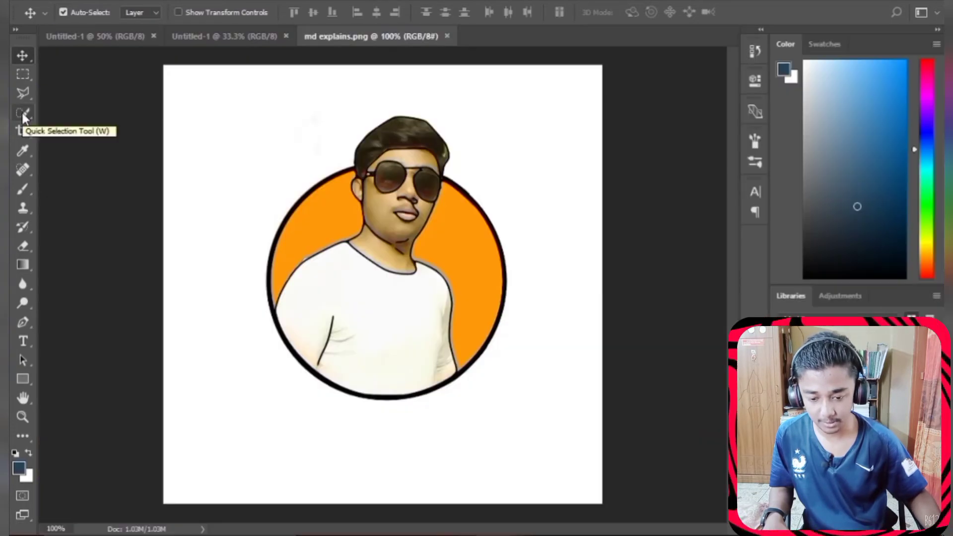
left_click(23, 113)
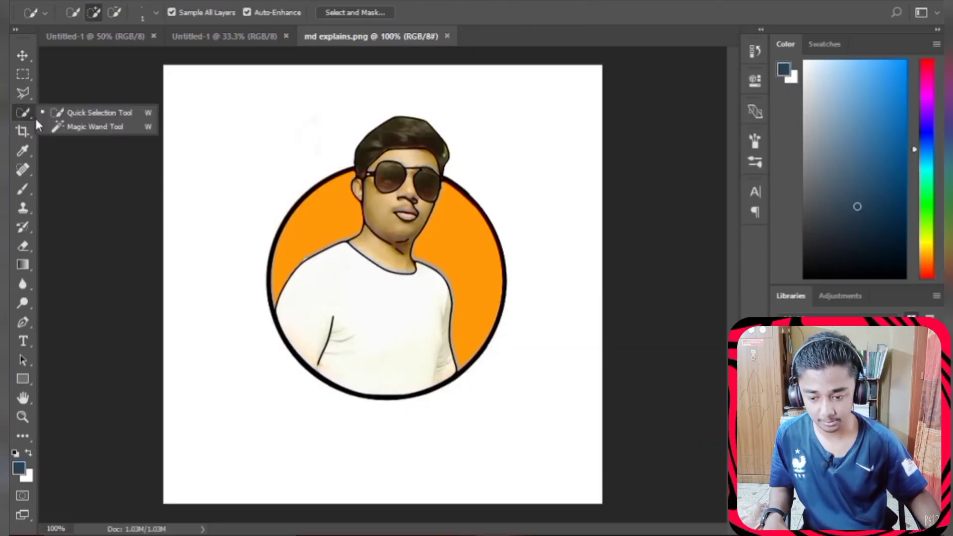
left_click(79, 132)
left_click(239, 158)
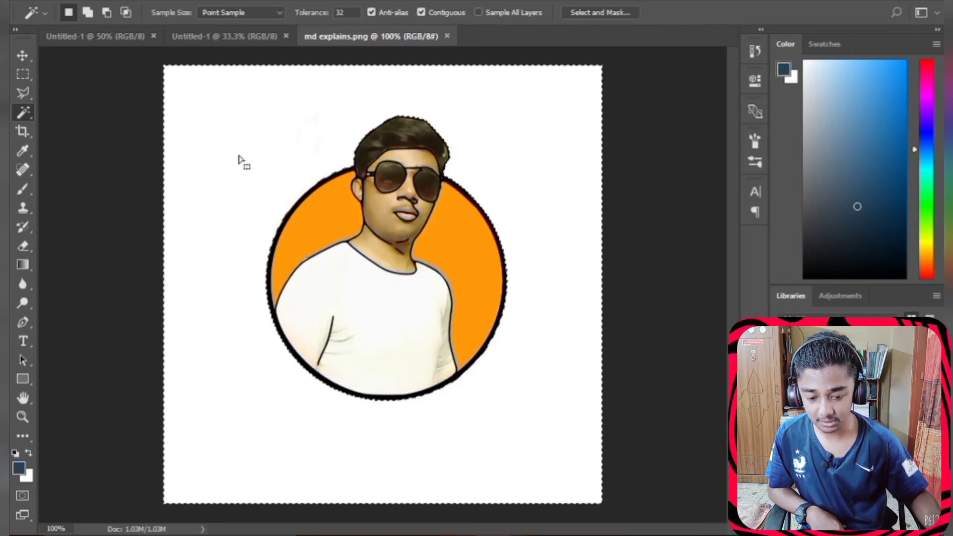
key("ctrl+alt+r")
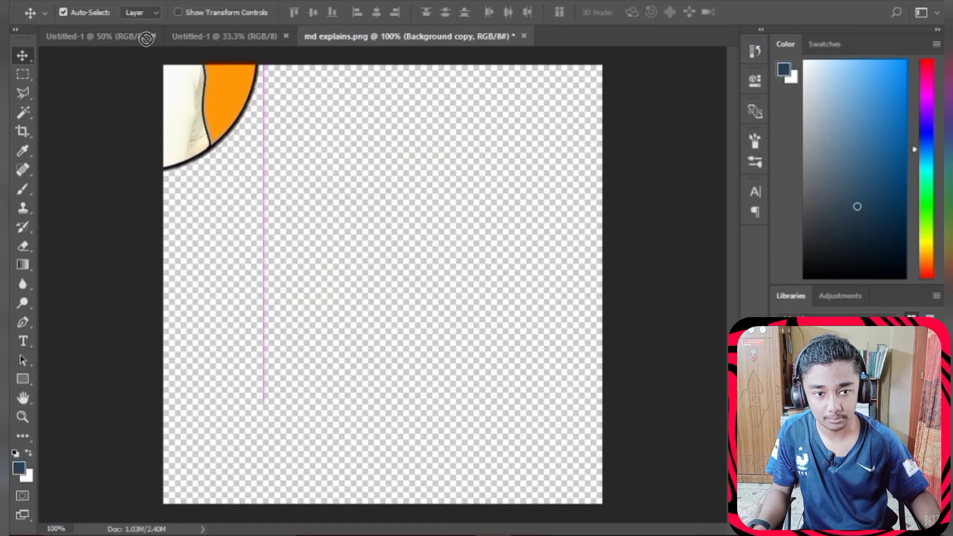
Place the circular portrait cutout in the black Untitled-1 document, scale it to about 222% with Free Transform, and position it near the canvas centre
left_click_drag(258, 149, 342, 273)
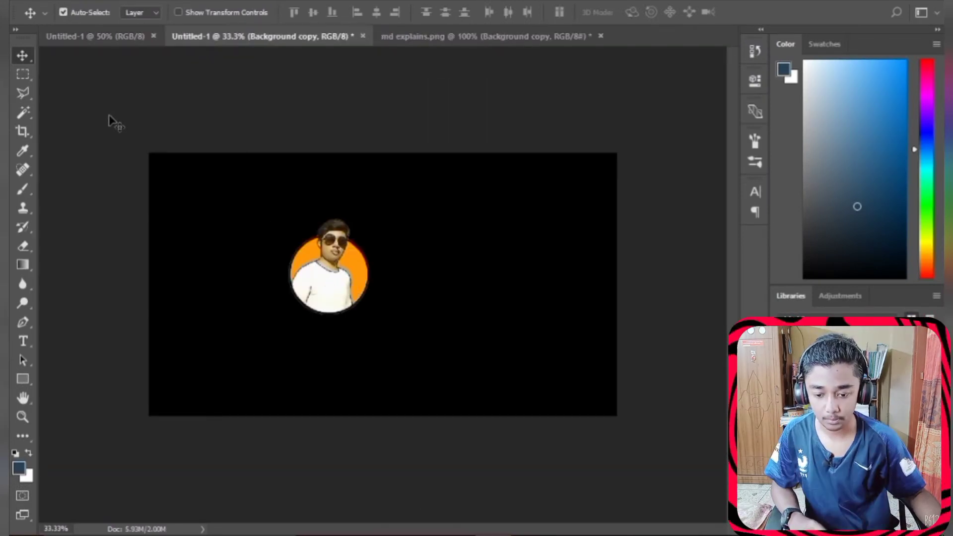
key("ctrl")
key("ctrl+t")
left_click_drag(371, 317, 455, 402)
left_click_drag(372, 211, 373, 200)
left_click_drag(288, 304, 279, 302)
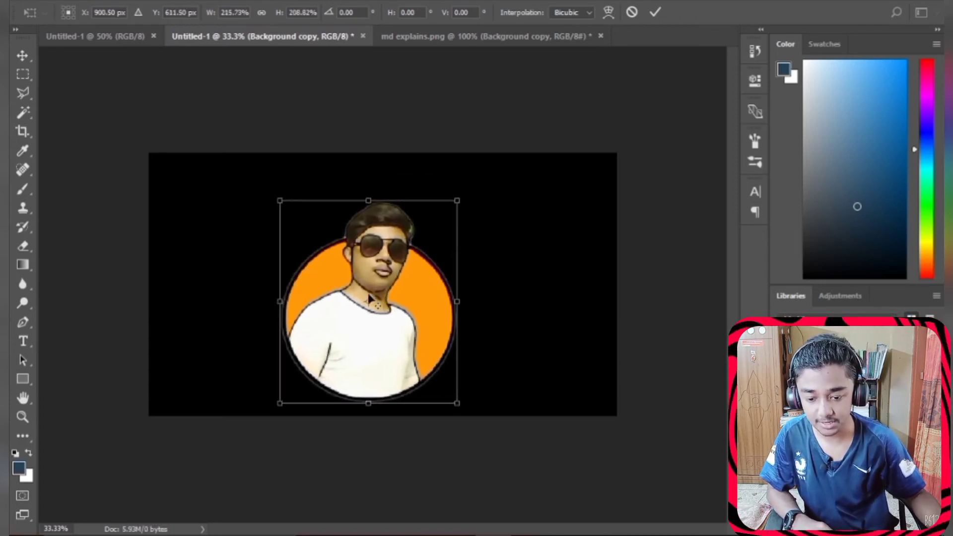
left_click_drag(458, 304, 463, 301)
left_click_drag(371, 201, 373, 188)
left_click(22, 55)
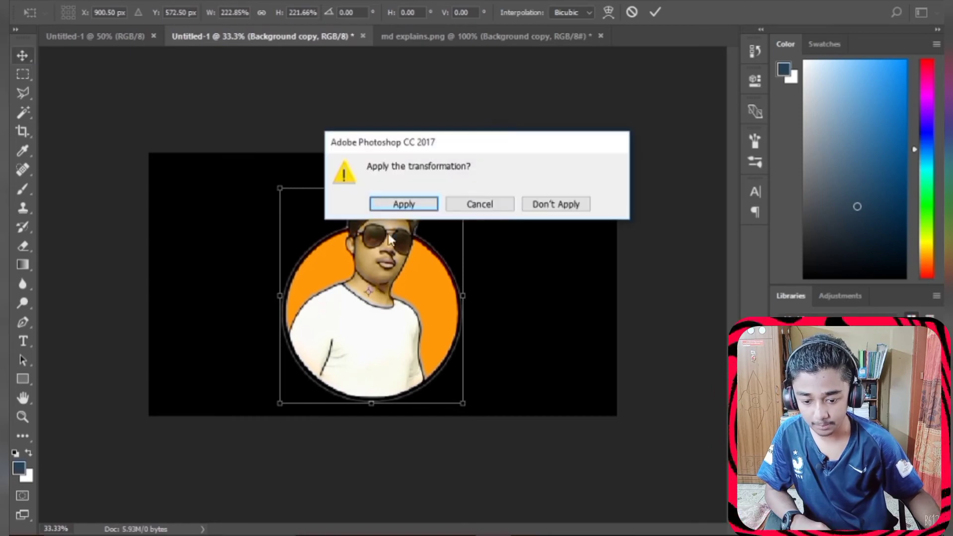
left_click(417, 204)
left_click_drag(389, 313, 394, 297)
mouse_move(412, 330)
left_mouse_down()
mouse_move(405, 319)
mouse_move(410, 330)
left_mouse_up()
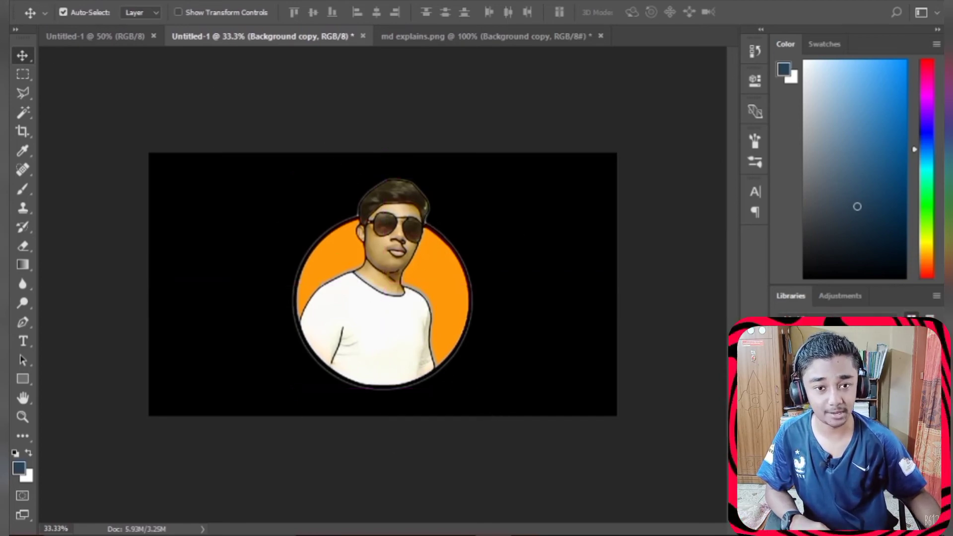
Save the composition as a JPEG named Untitled-1 in the Camera imports folder, replacing the existing file
left_click(48, 1)
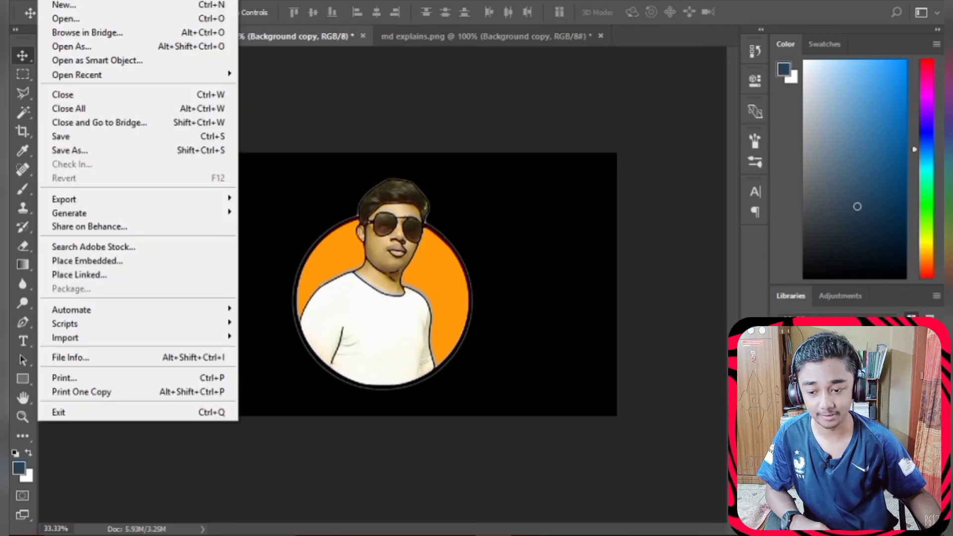
left_click(105, 151)
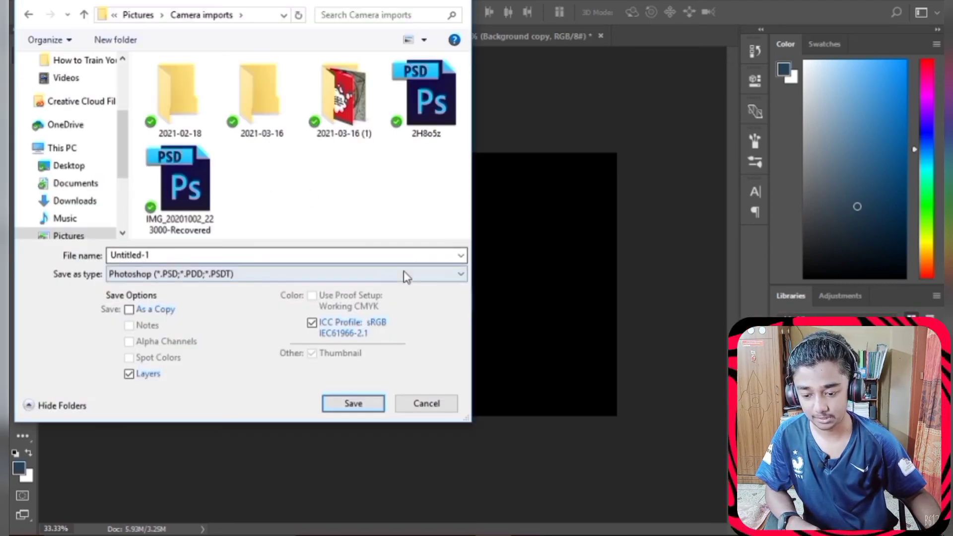
left_click(404, 274)
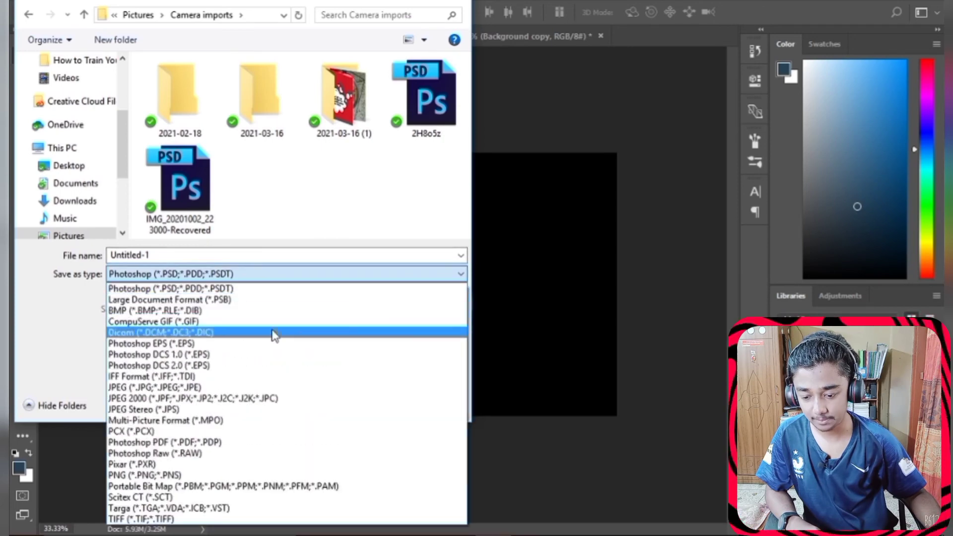
left_click(246, 387)
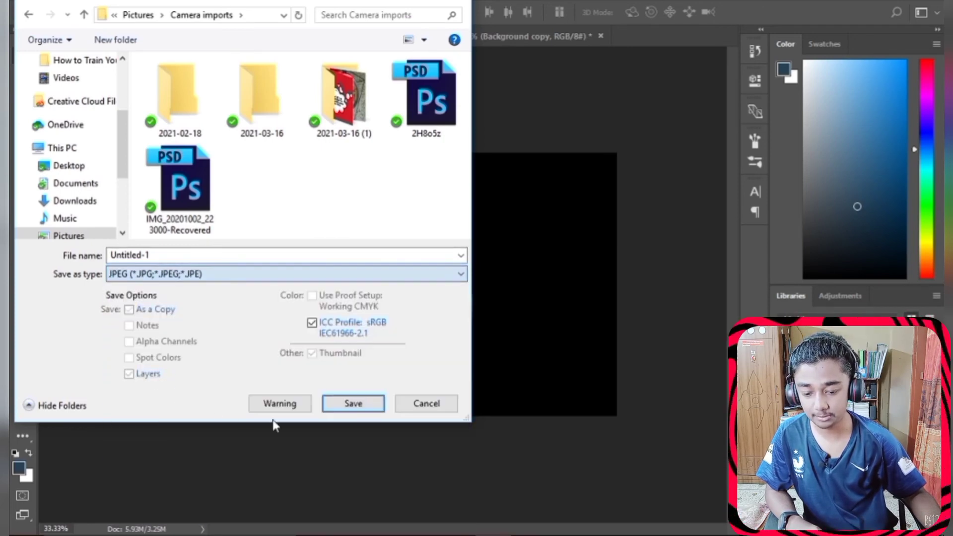
left_click(326, 405)
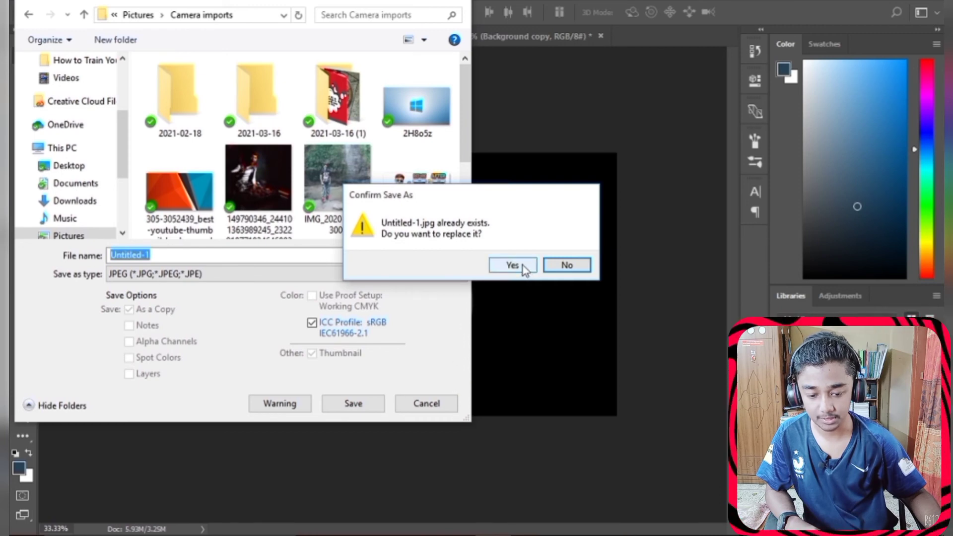
left_click(512, 266)
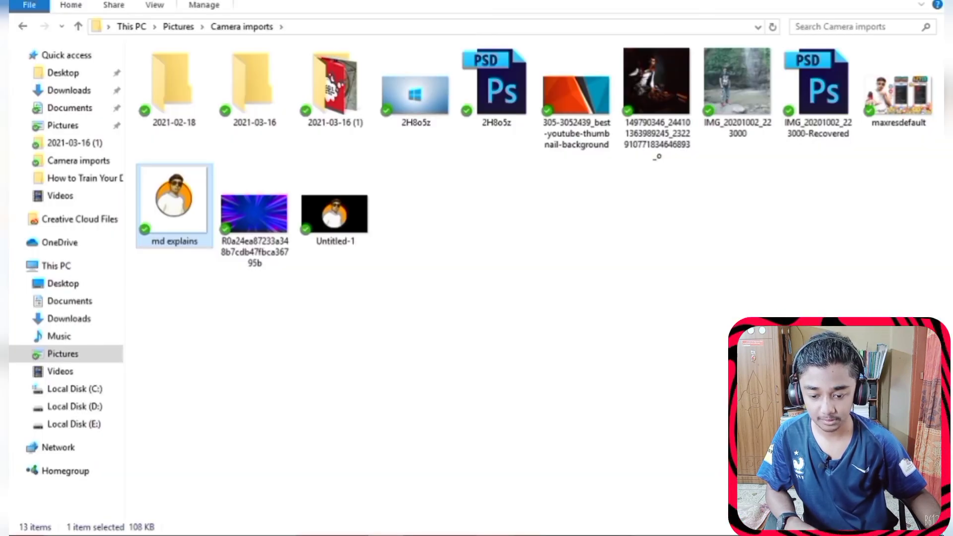
Open the md explains picture from the Camera imports folder in the image viewer
double_click(175, 206)
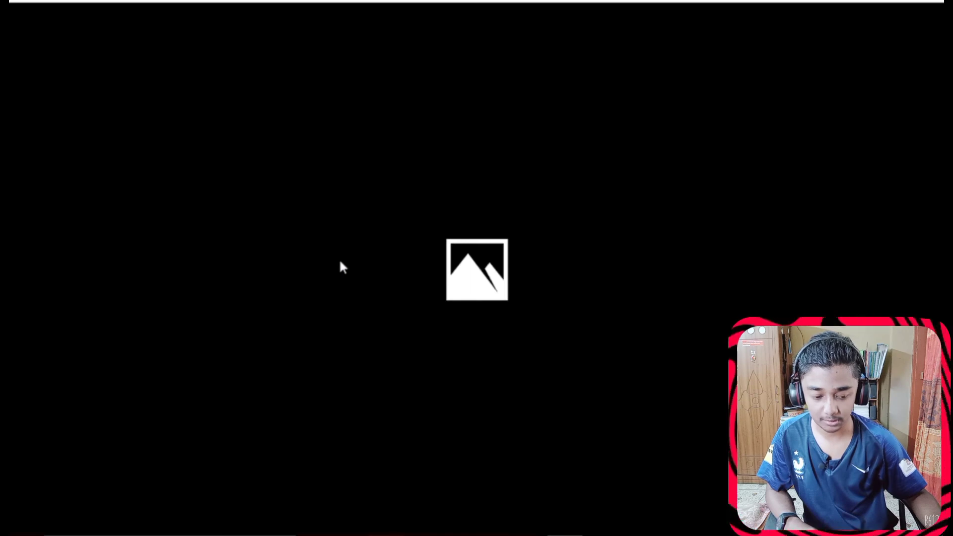